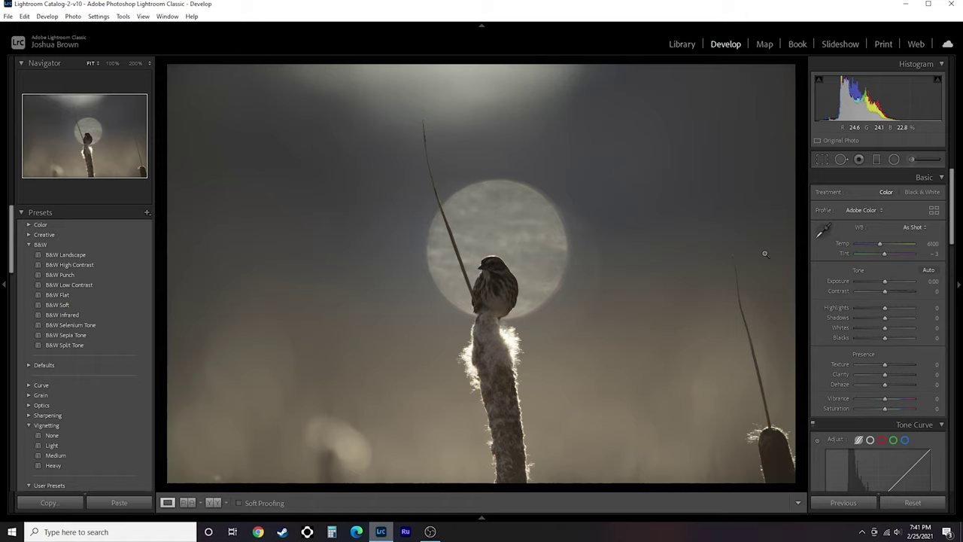
Step: Crop the photo to a 4 x 5 / 8 x 10 ratio with the bird and cattail right of centre
{"action": "left_click", "coordinate": [822, 159]}
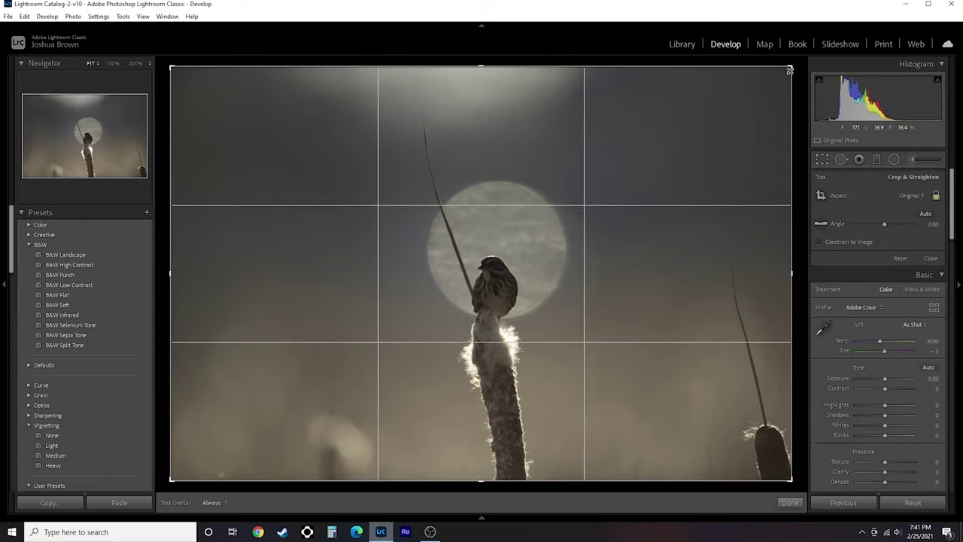
{"action": "left_click_drag", "start_coordinate": [789, 70], "coordinate": [727, 112]}
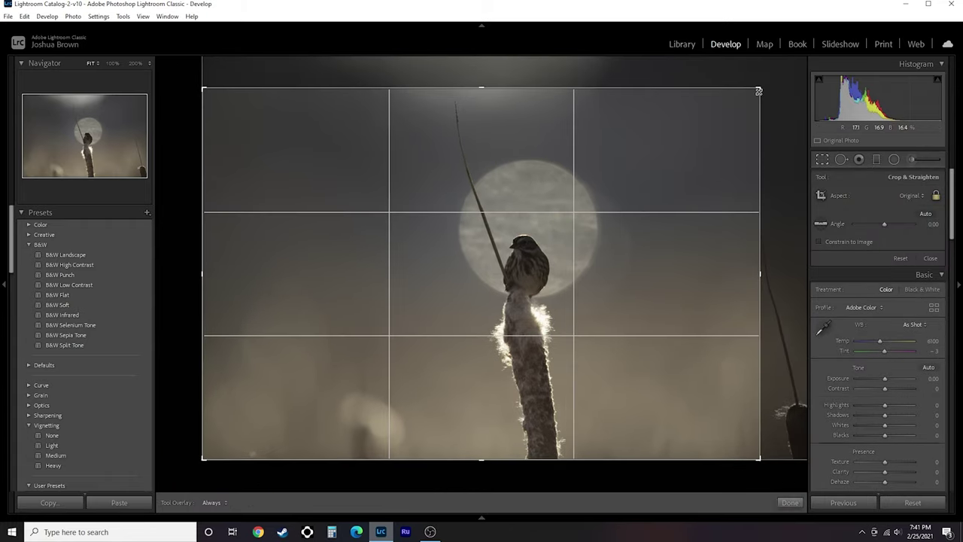
{"action": "left_click", "coordinate": [924, 198]}
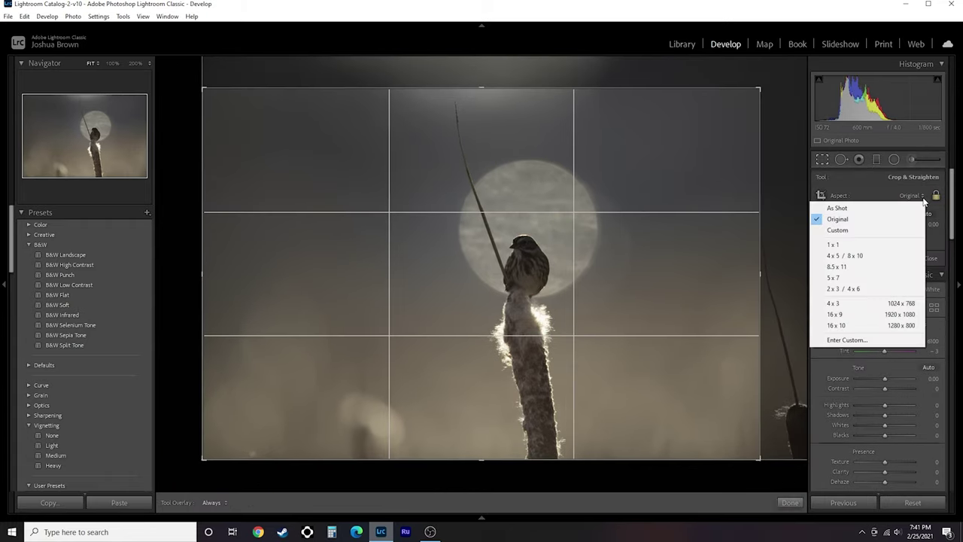
{"action": "left_click", "coordinate": [859, 257]}
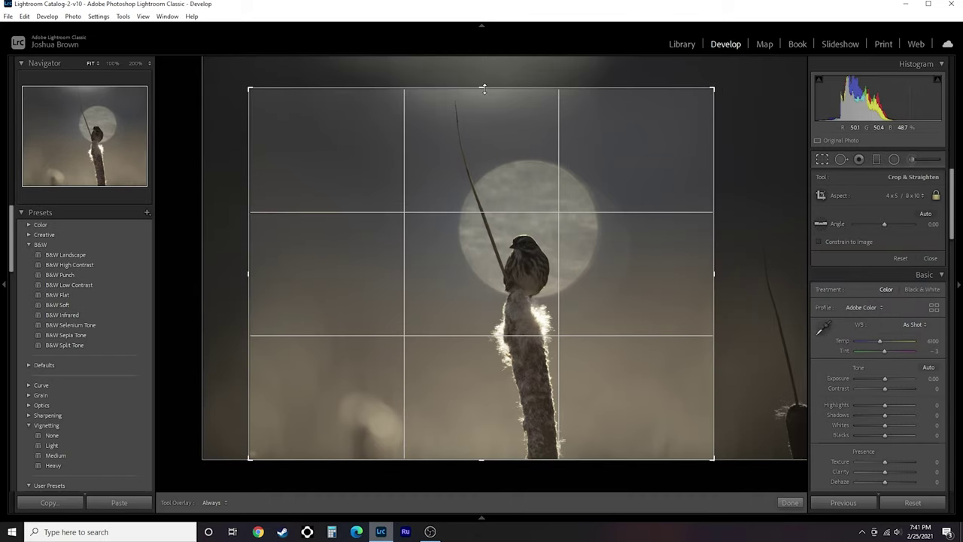
{"action": "left_click_drag", "start_coordinate": [484, 88], "coordinate": [483, 74]}
{"action": "left_click_drag", "start_coordinate": [512, 142], "coordinate": [546, 140]}
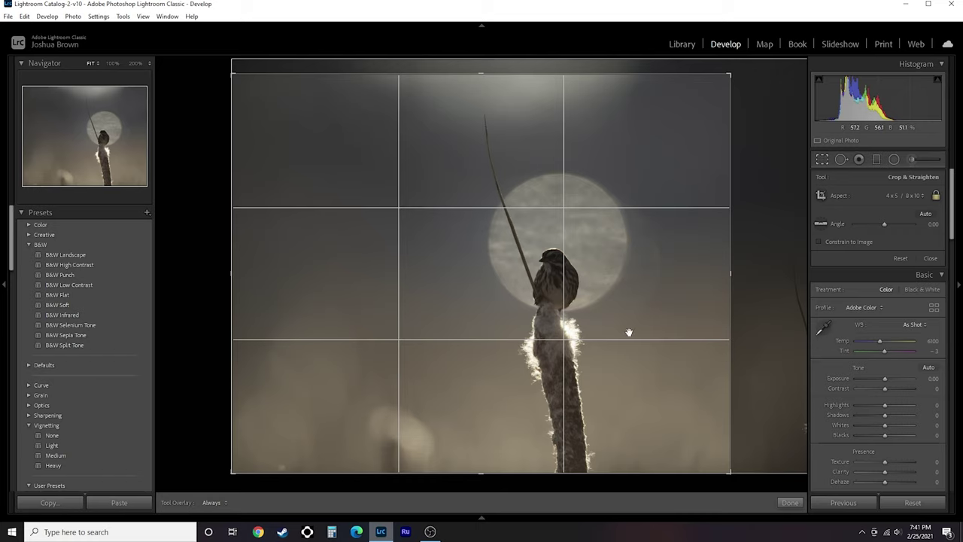
{"action": "left_click", "coordinate": [789, 502]}
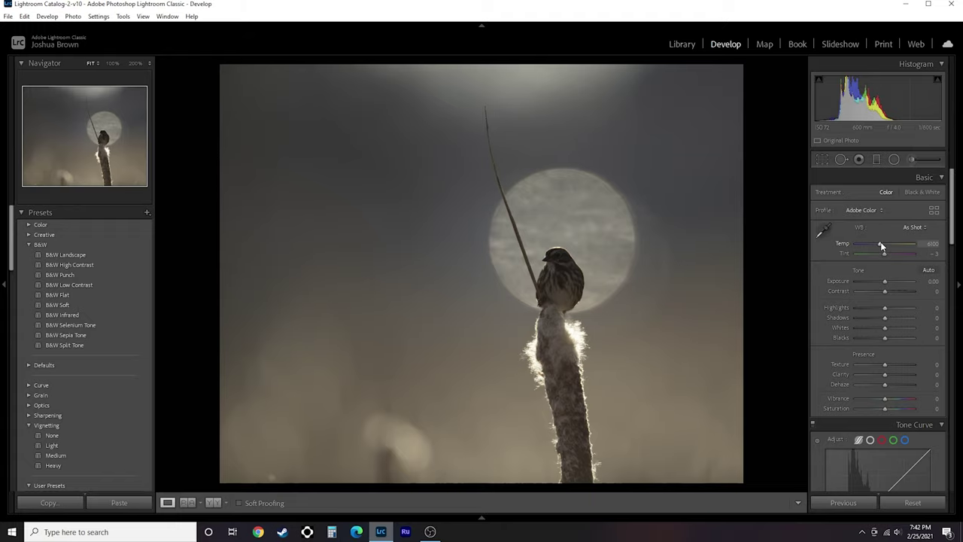
Step: Warm the white balance to Temp 15601 and shift Tint slightly green to about -3
{"action": "left_click_drag", "start_coordinate": [881, 242], "coordinate": [903, 244]}
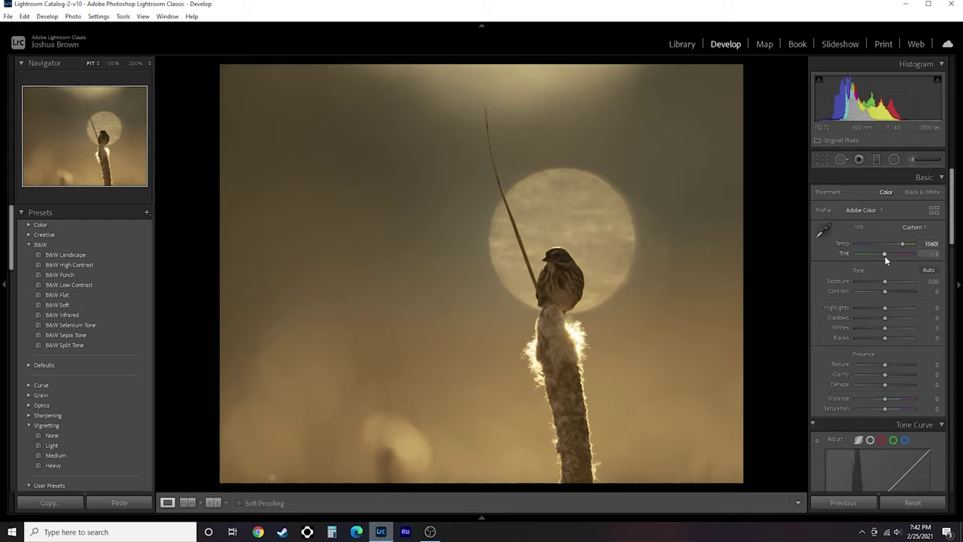
{"action": "left_click_drag", "start_coordinate": [885, 255], "coordinate": [886, 260]}
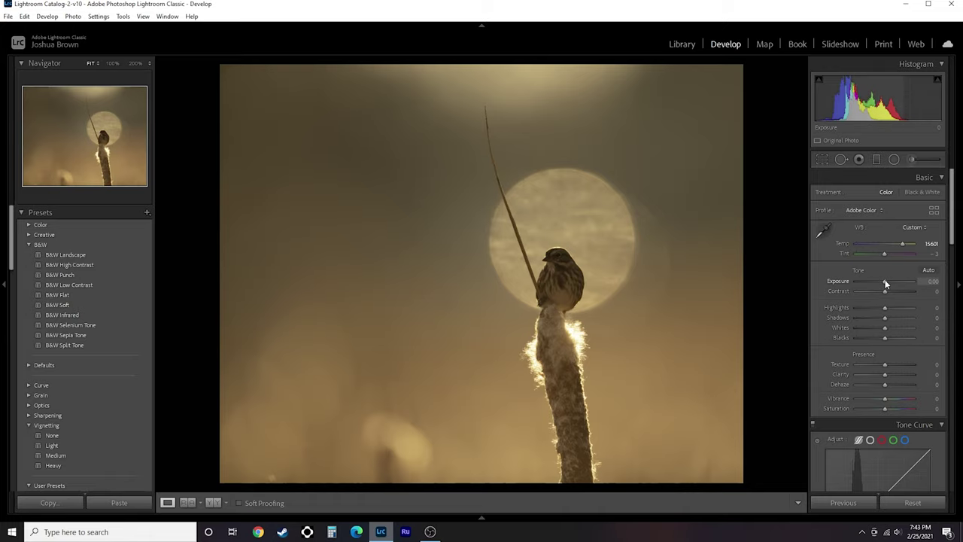
Step: Set Contrast to +11 and Shadows to -16, then compare against the Before view
{"action": "scroll", "coordinate": [885, 284], "scroll_direction": "down", "scroll_amount": 3}
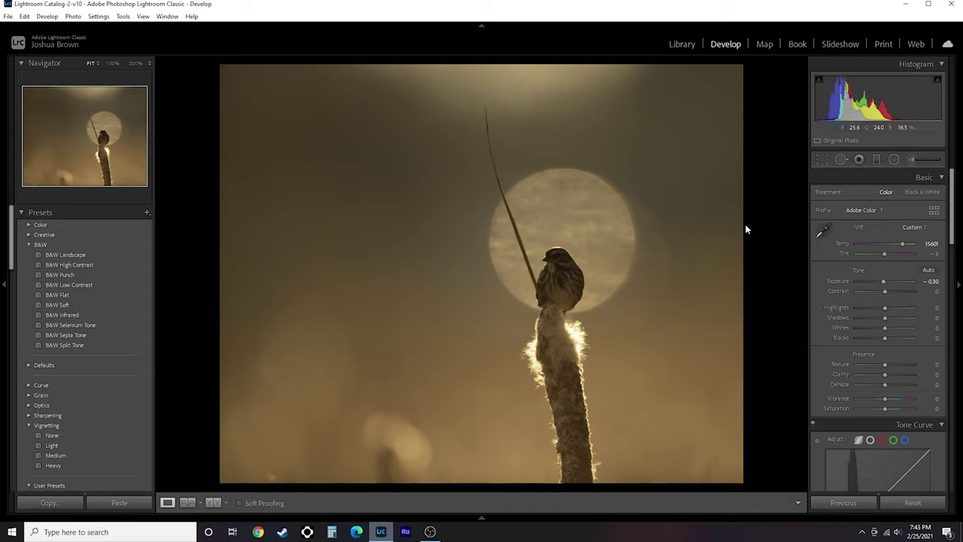
{"action": "left_click_drag", "start_coordinate": [887, 291], "coordinate": [885, 291]}
{"action": "left_click_drag", "start_coordinate": [886, 318], "coordinate": [890, 291]}
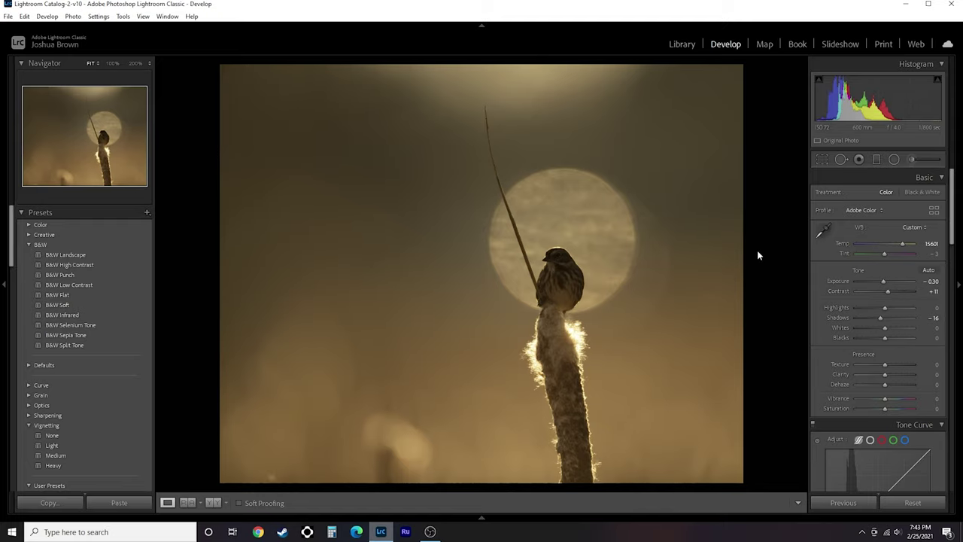
{"action": "key", "text": "backslash"}
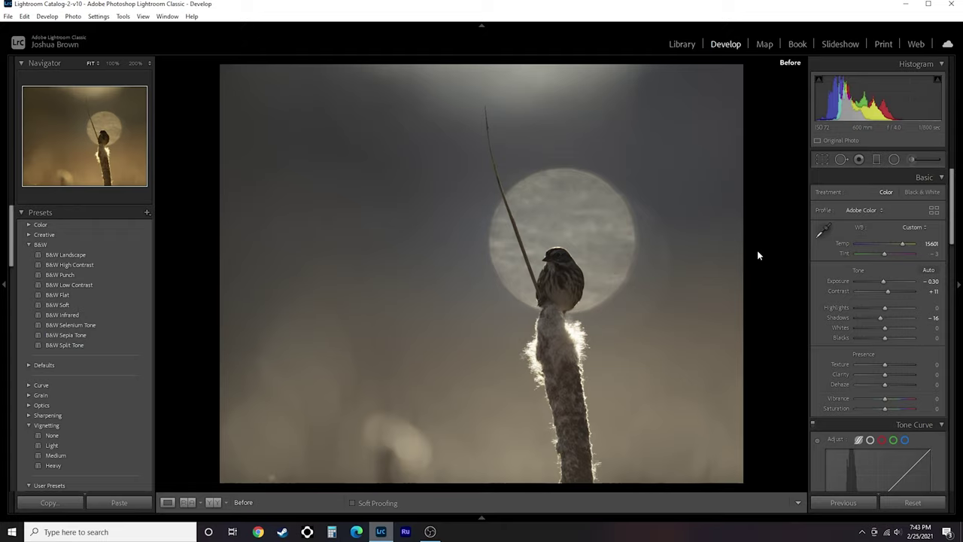
{"action": "key", "text": "backslash"}
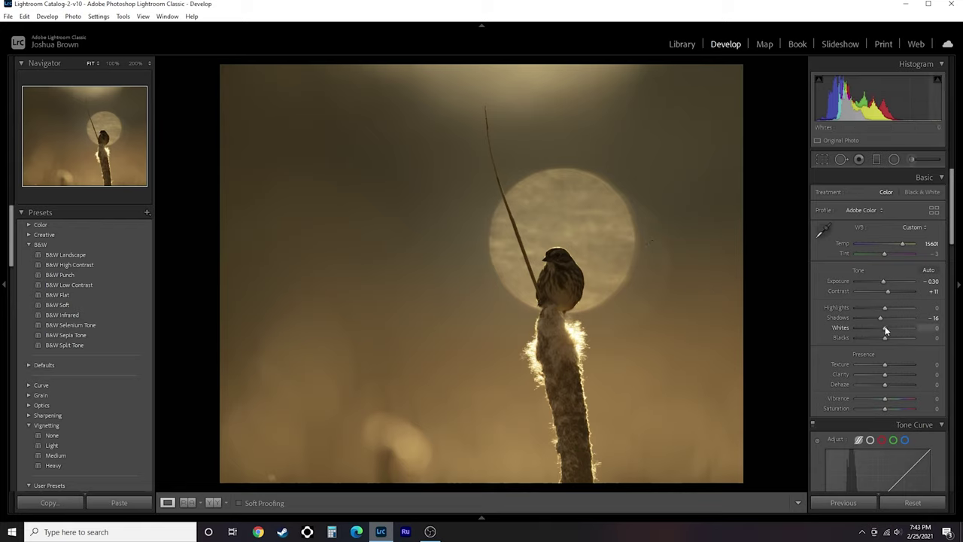
Step: Set Whites to +14, Blacks to -32 and Highlights to -21 in the Basic panel
{"action": "left_click_drag", "start_coordinate": [885, 326], "coordinate": [893, 325]}
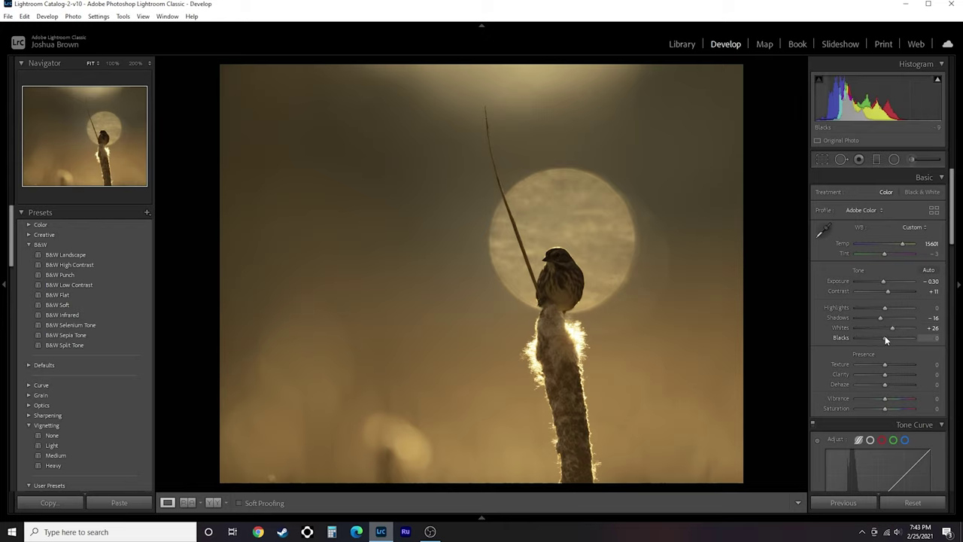
{"action": "left_click_drag", "start_coordinate": [886, 340], "coordinate": [894, 328]}
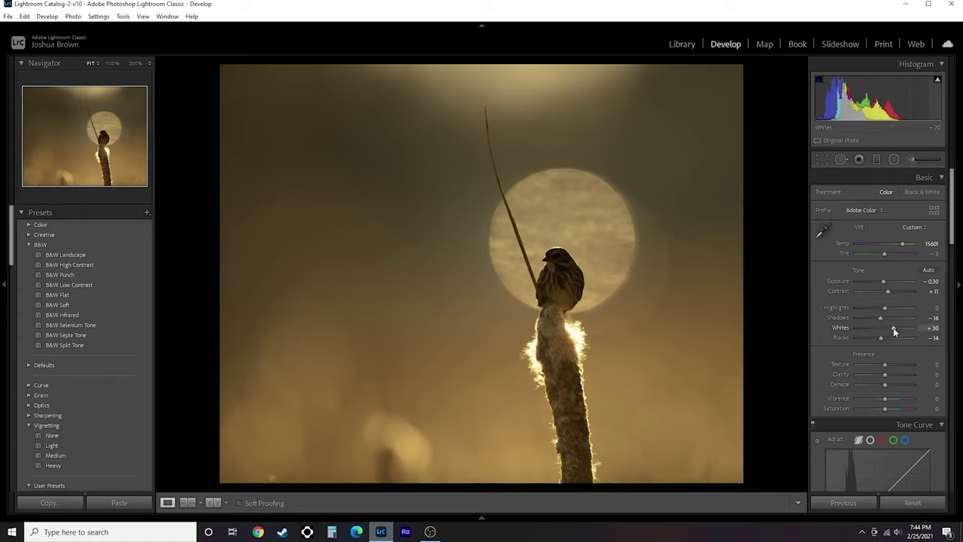
{"action": "left_click_drag", "start_coordinate": [893, 328], "coordinate": [870, 340]}
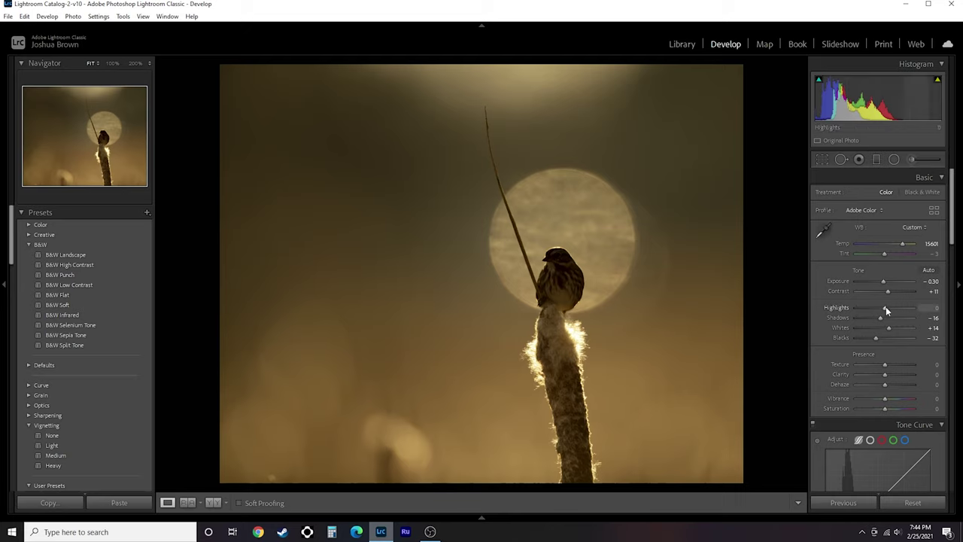
{"action": "mouse_move", "coordinate": [886, 307]}
{"action": "left_mouse_down"}
{"action": "mouse_move", "coordinate": [909, 308]}
{"action": "mouse_move", "coordinate": [857, 307]}
{"action": "mouse_move", "coordinate": [888, 306]}
{"action": "mouse_move", "coordinate": [881, 311]}
{"action": "left_mouse_up"}
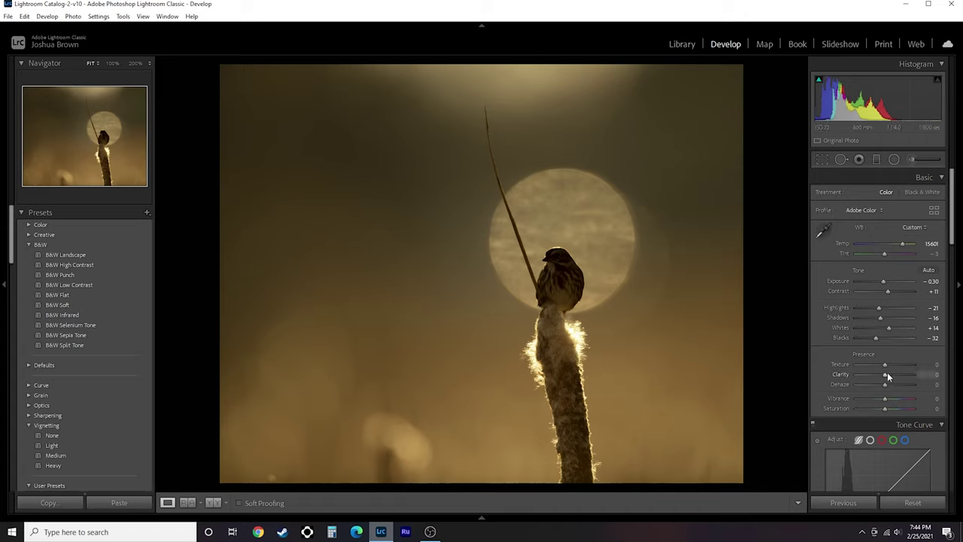
Step: Try Texture, reset it, and lower Clarity to -18 to soften the image
{"action": "mouse_move", "coordinate": [911, 364]}
{"action": "left_mouse_down"}
{"action": "mouse_move", "coordinate": [885, 365]}
{"action": "mouse_move", "coordinate": [908, 375]}
{"action": "left_mouse_up"}
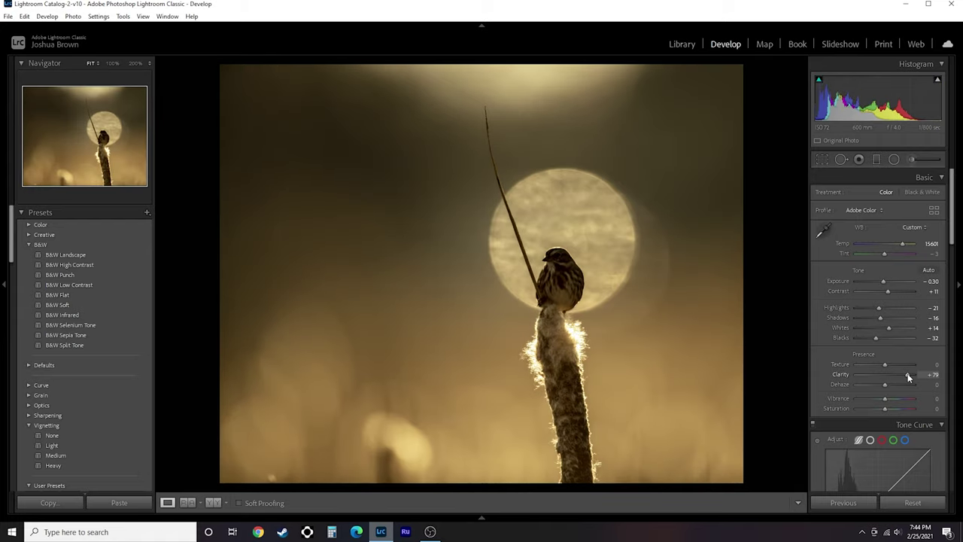
{"action": "double_click", "coordinate": [907, 373]}
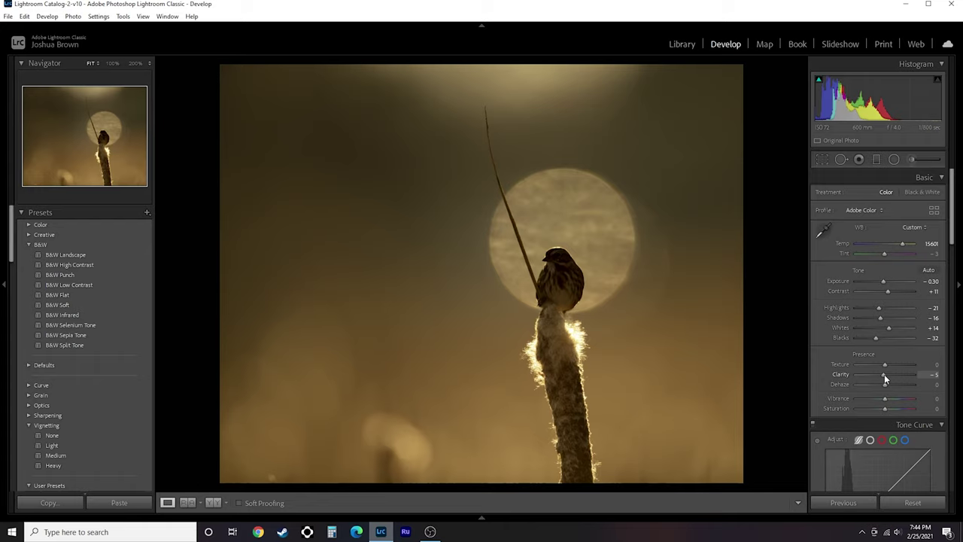
{"action": "left_click_drag", "start_coordinate": [885, 374], "coordinate": [885, 375]}
{"action": "left_click_drag", "start_coordinate": [888, 371], "coordinate": [875, 373]}
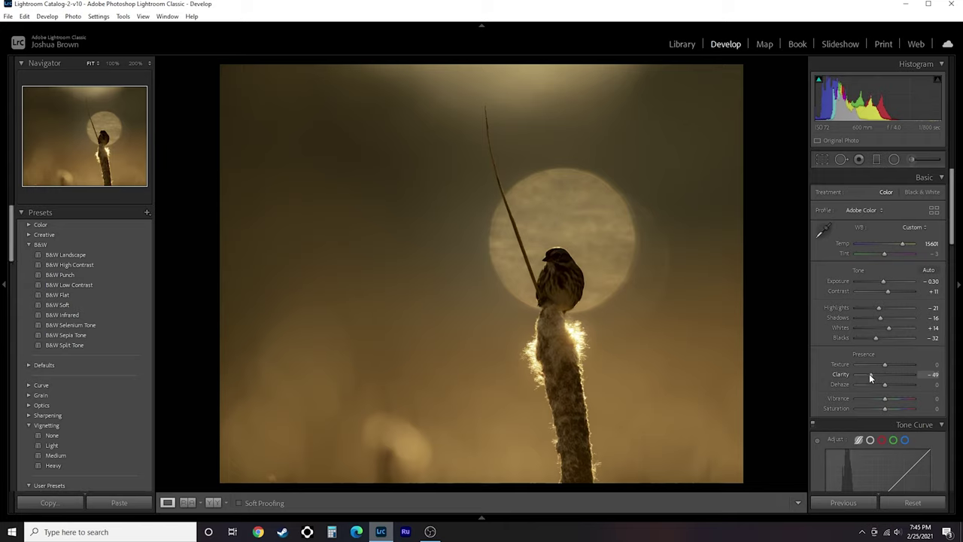
{"action": "left_click_drag", "start_coordinate": [882, 373], "coordinate": [882, 377]}
Step: Raise Dehaze to +16 and compare the Before and After versions
{"action": "left_click_drag", "start_coordinate": [863, 386], "coordinate": [888, 386]}
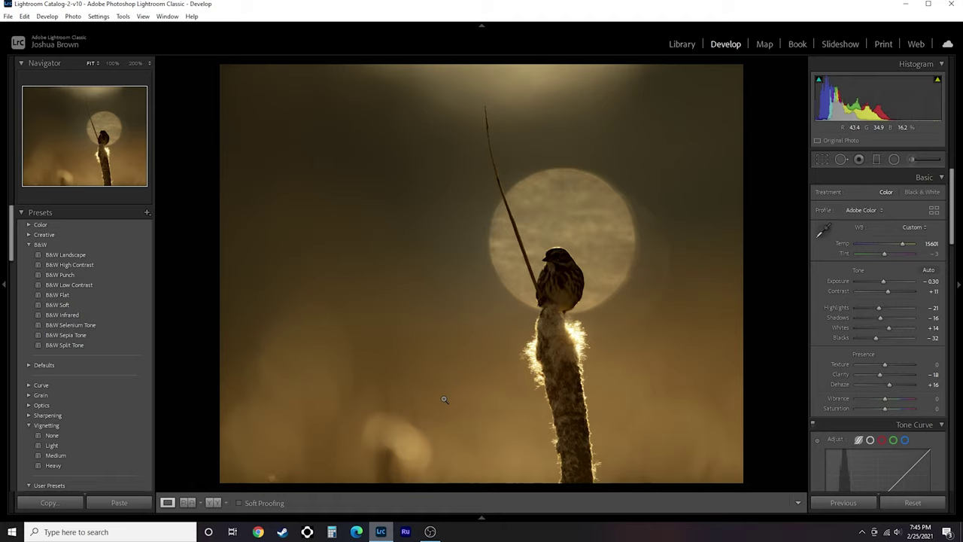
{"action": "key", "text": "backslash"}
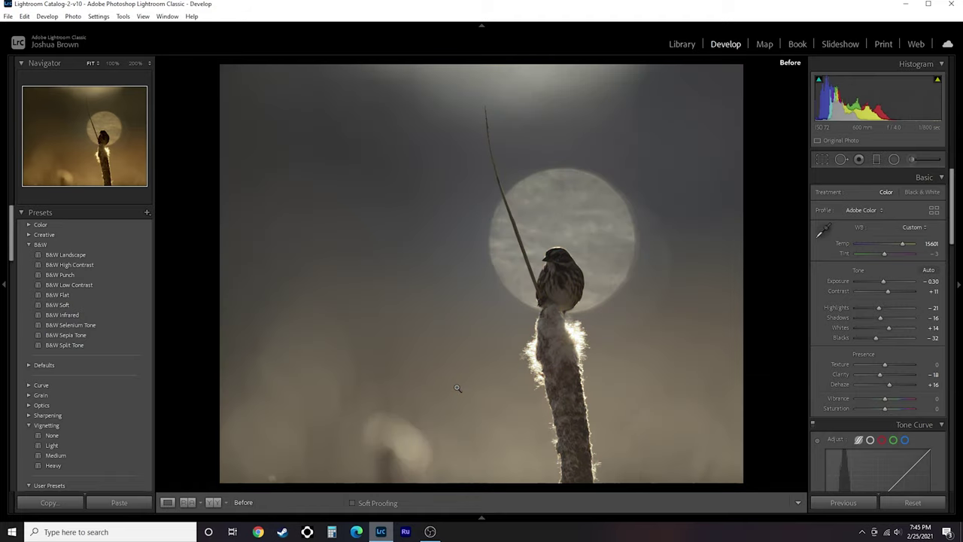
{"action": "key", "text": "backslash"}
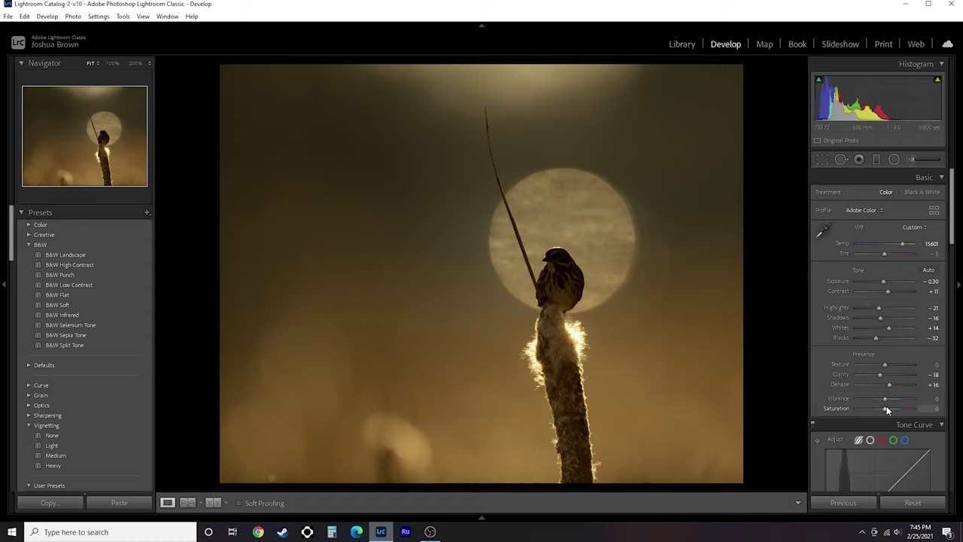
{"action": "scroll", "coordinate": [887, 408], "scroll_direction": "up", "scroll_amount": 2}
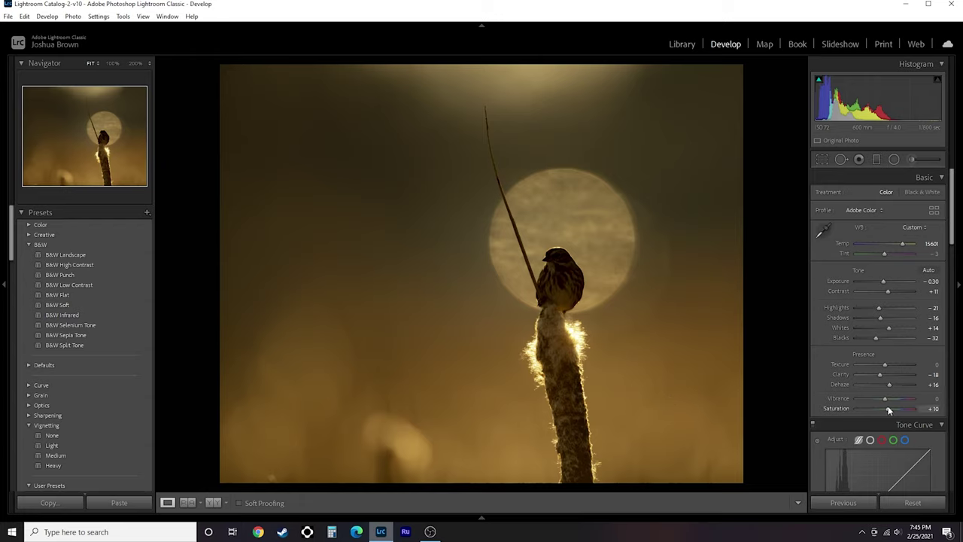
Step: Set Tone Curve Lights to +8 and Darks to -3, reset Shadows to 0, and compare Before/After
{"action": "scroll", "coordinate": [888, 410], "scroll_direction": "up", "scroll_amount": 1}
{"action": "scroll", "coordinate": [888, 404], "scroll_direction": "up", "scroll_amount": 4}
{"action": "scroll", "coordinate": [887, 399], "scroll_direction": "down", "scroll_amount": 4}
{"action": "scroll", "coordinate": [877, 331], "scroll_direction": "down", "scroll_amount": 5}
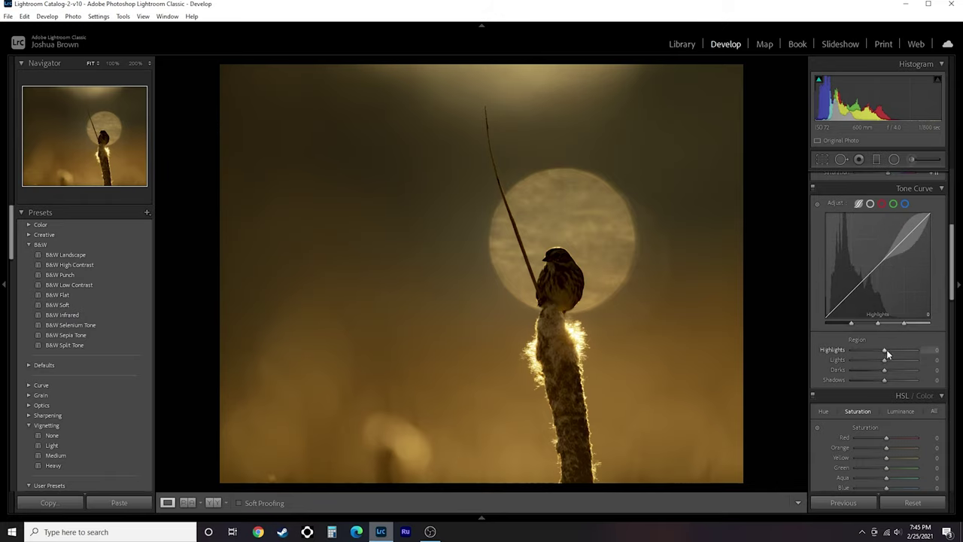
{"action": "left_click_drag", "start_coordinate": [885, 358], "coordinate": [887, 358]}
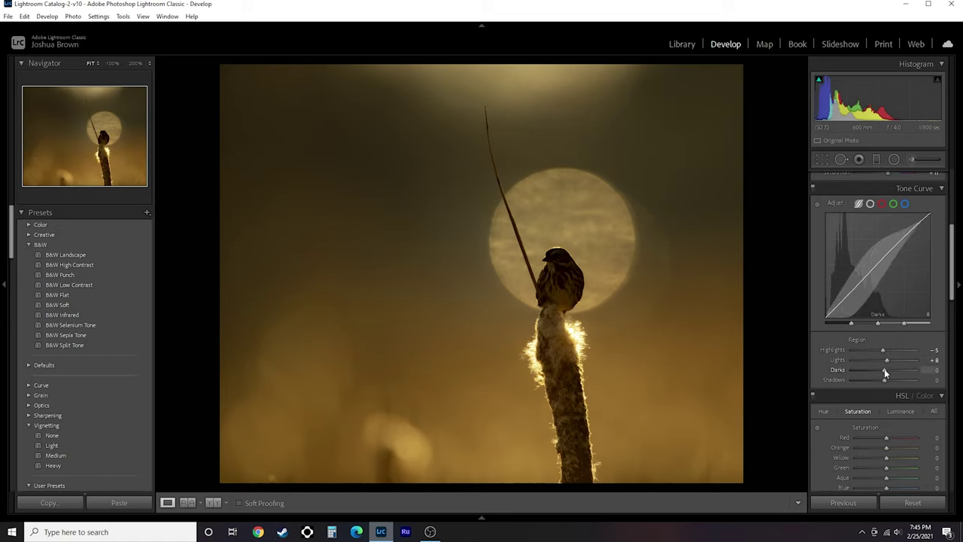
{"action": "left_click_drag", "start_coordinate": [886, 369], "coordinate": [881, 379]}
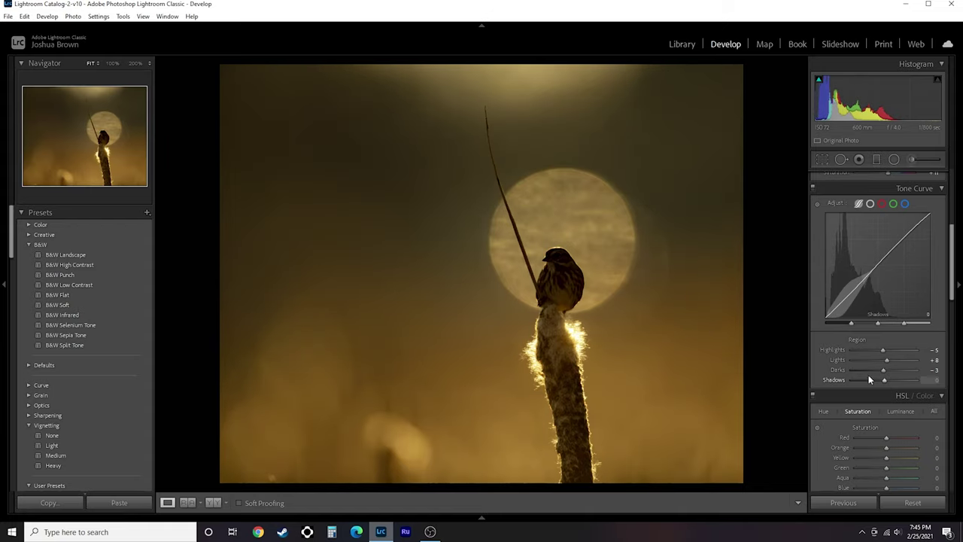
{"action": "double_click", "coordinate": [872, 379]}
{"action": "key", "text": "backslash"}
{"action": "key", "text": "backslash"}
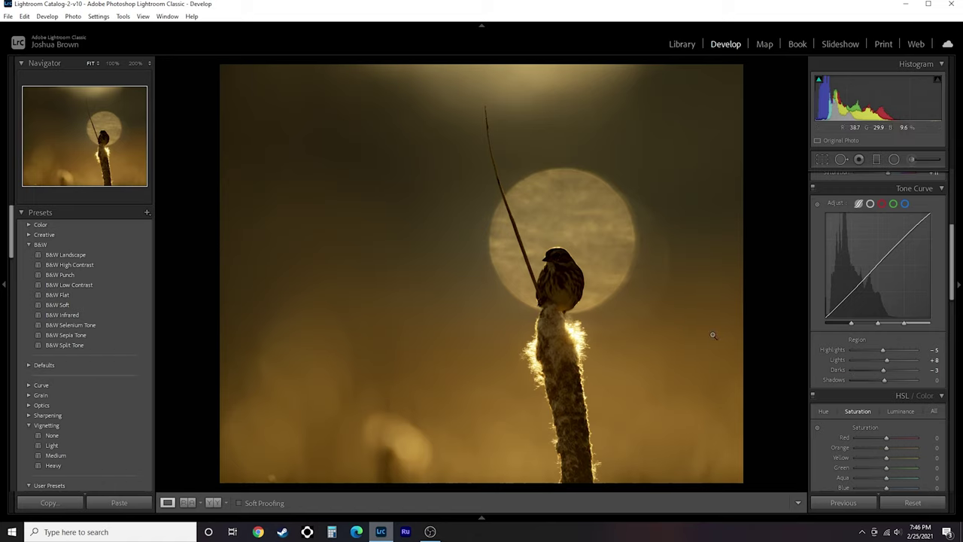
{"action": "left_click_drag", "start_coordinate": [952, 271], "coordinate": [953, 367]}
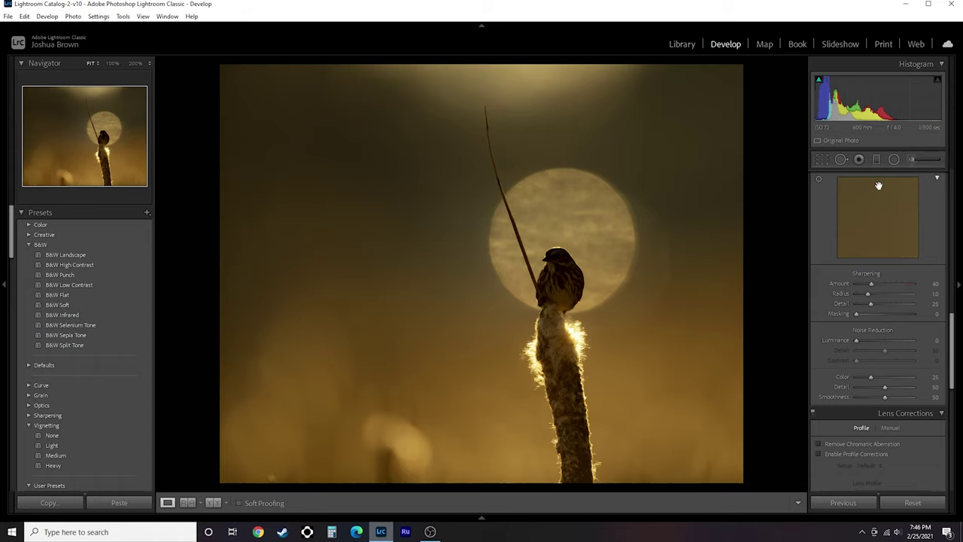
{"action": "left_click", "coordinate": [600, 286]}
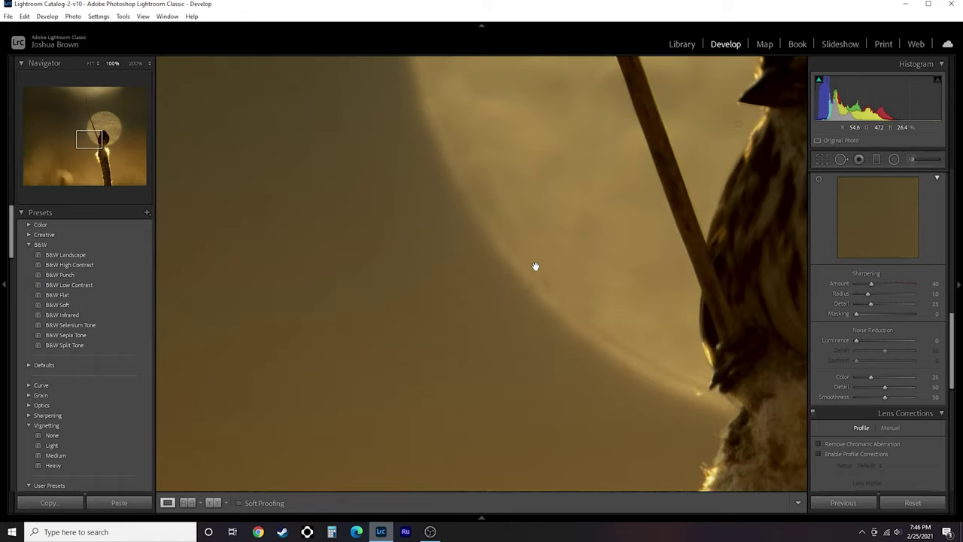
{"action": "left_click", "coordinate": [90, 63]}
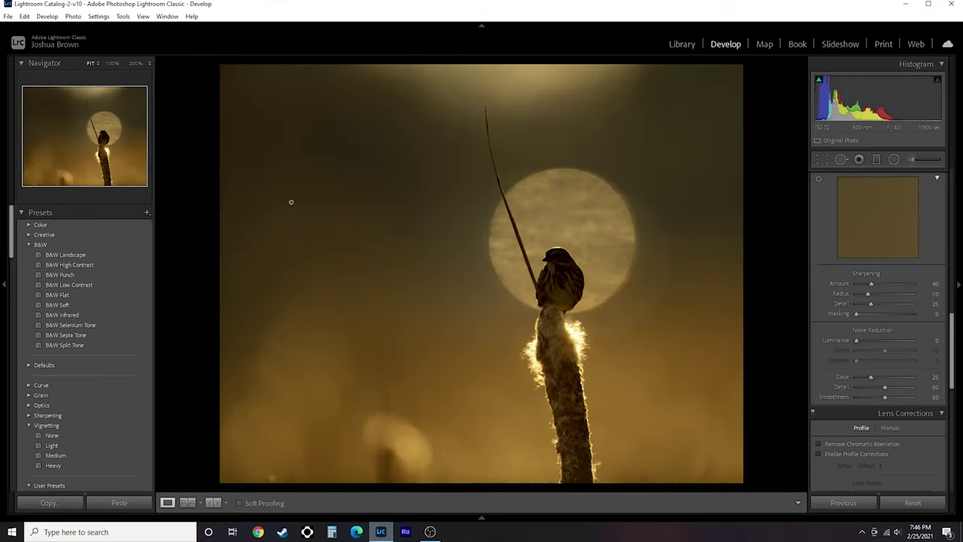
{"action": "left_click", "coordinate": [954, 360]}
{"action": "left_click", "coordinate": [960, 301]}
{"action": "scroll", "coordinate": [956, 395], "scroll_direction": "down", "scroll_amount": 3}
Step: Enable lens profile corrections and choose Nikon as the lens Make
{"action": "left_click", "coordinate": [818, 317]}
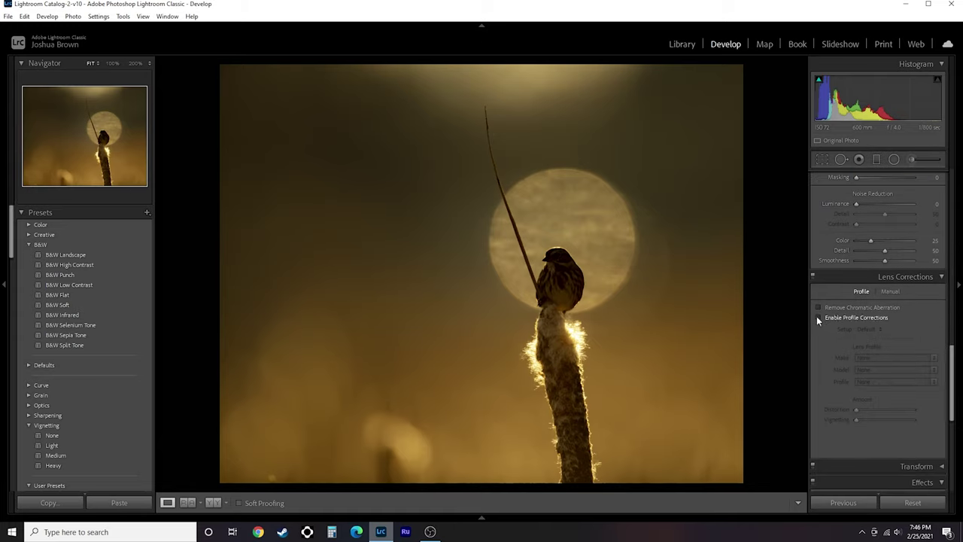
{"action": "left_click", "coordinate": [933, 359]}
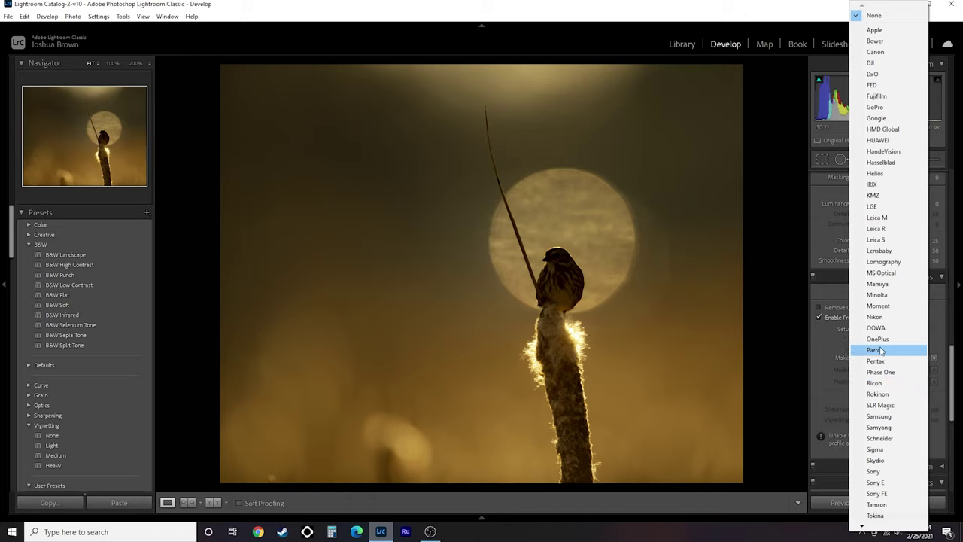
{"action": "left_click", "coordinate": [874, 316]}
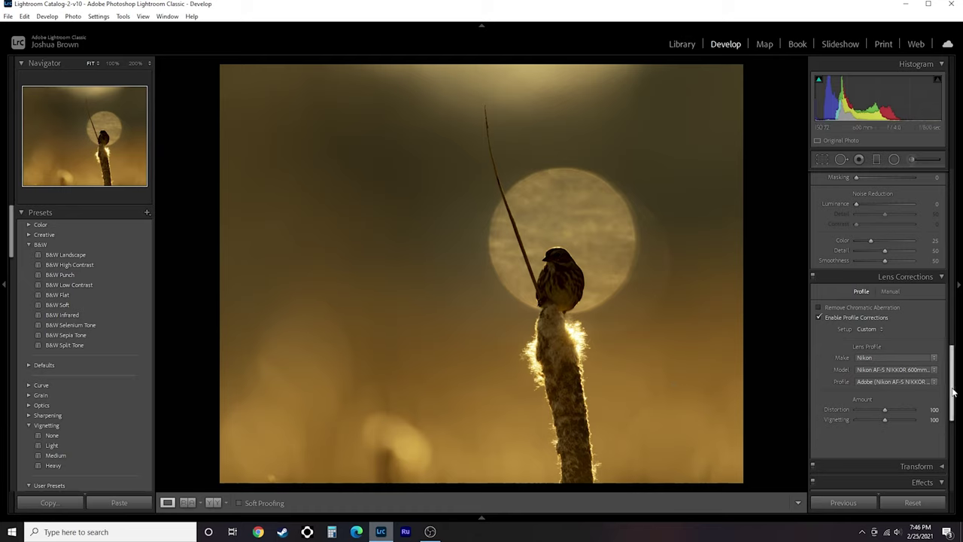
{"action": "left_click_drag", "start_coordinate": [953, 392], "coordinate": [948, 477]}
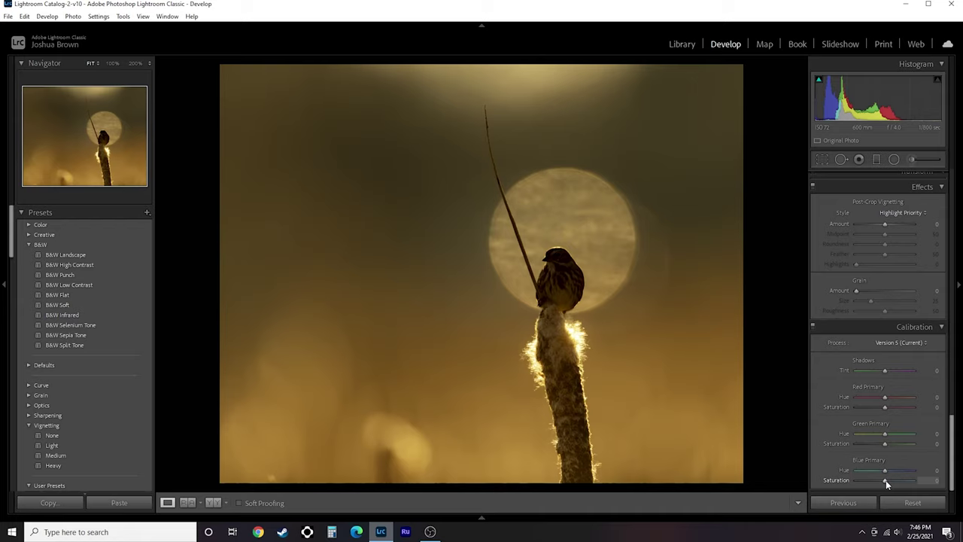
Step: Raise the Calibration Blue Primary Saturation to +47
{"action": "left_click_drag", "start_coordinate": [886, 481], "coordinate": [899, 480]}
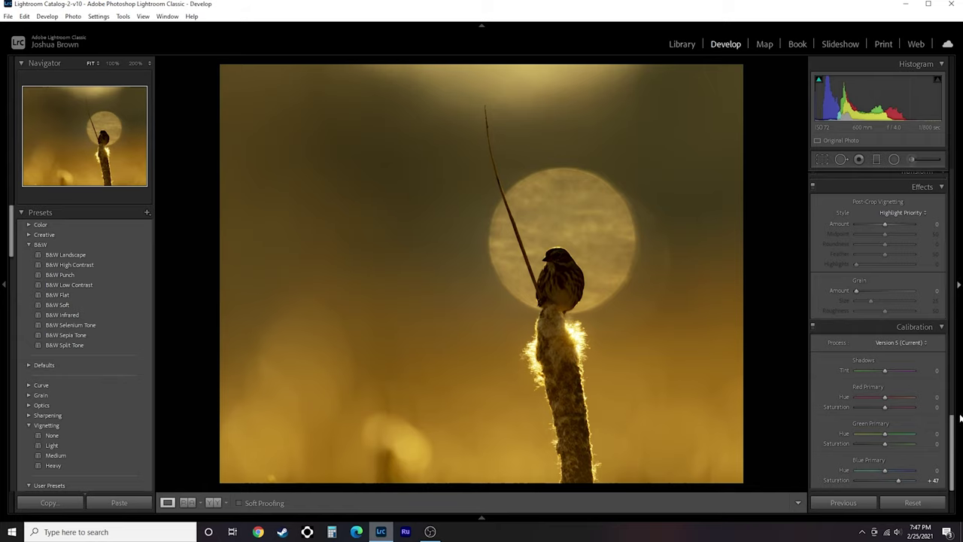
{"action": "left_click_drag", "start_coordinate": [953, 428], "coordinate": [800, 307]}
{"action": "key", "text": "backslash"}
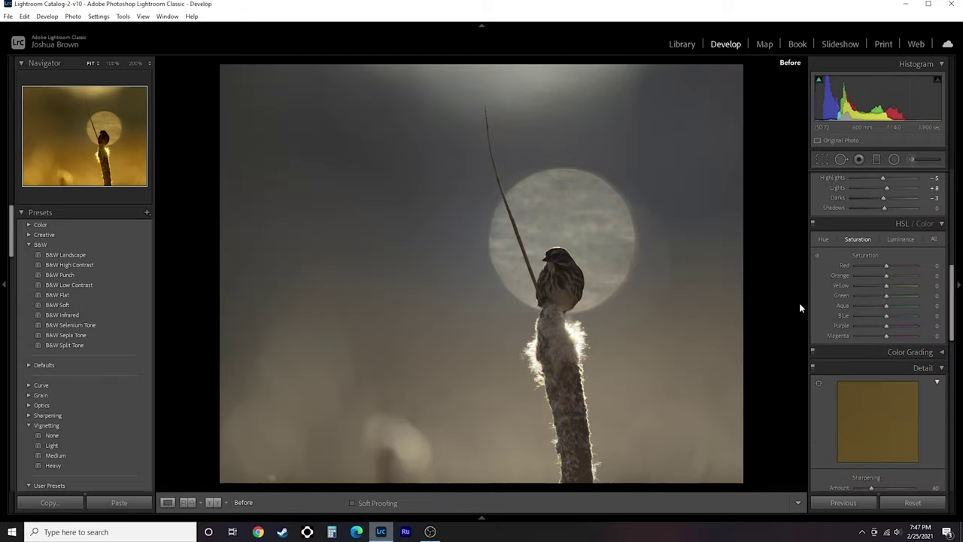
{"action": "key", "text": "backslash"}
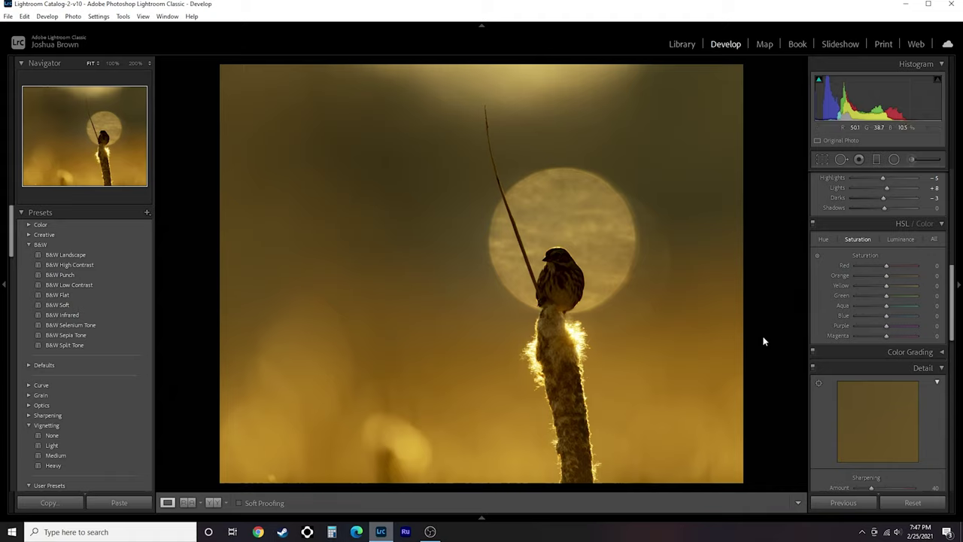
{"action": "left_click_drag", "start_coordinate": [953, 325], "coordinate": [954, 298]}
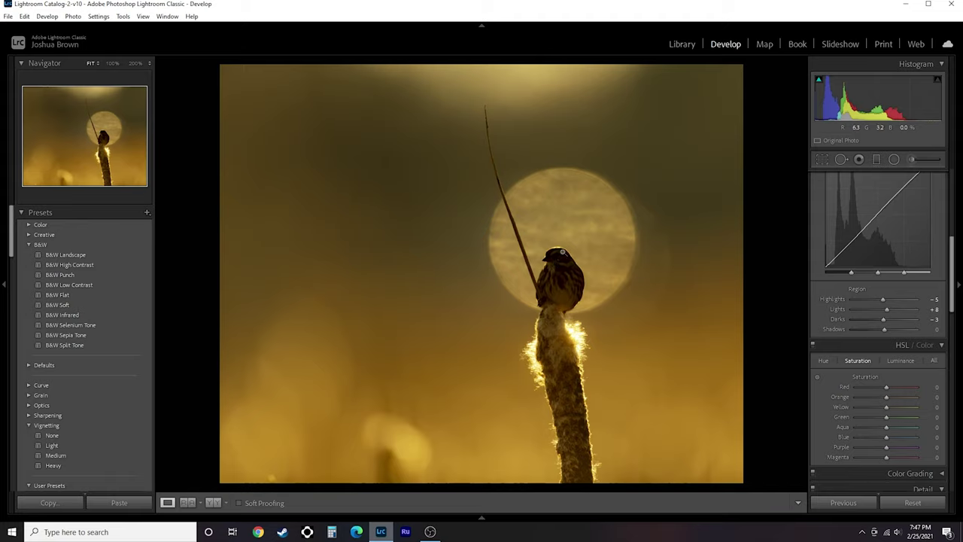
Step: Try Shadows at +100, undo it, and set Shadows to -7 instead of -16
{"action": "left_click", "coordinate": [949, 223]}
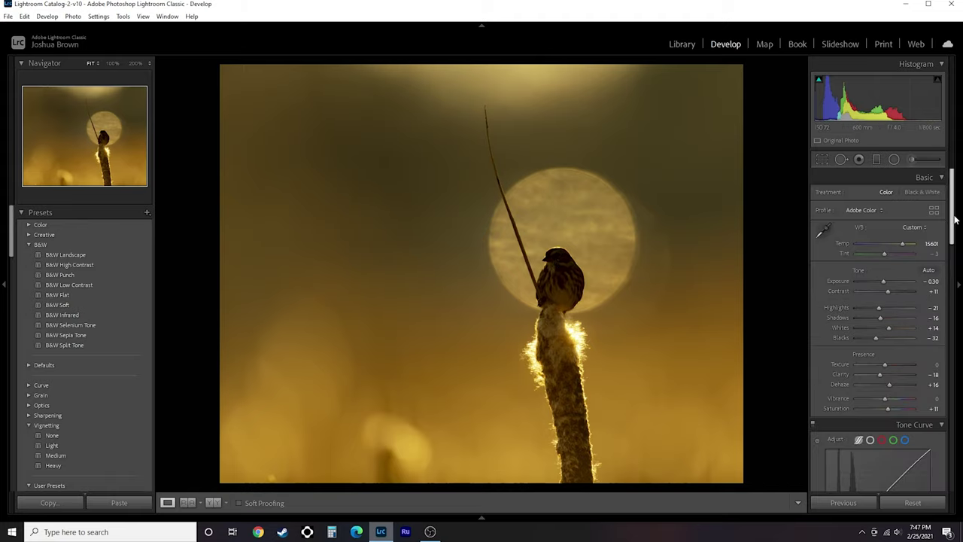
{"action": "mouse_move", "coordinate": [879, 317]}
{"action": "left_mouse_down"}
{"action": "mouse_move", "coordinate": [916, 319]}
{"action": "mouse_move", "coordinate": [889, 317]}
{"action": "left_mouse_up"}
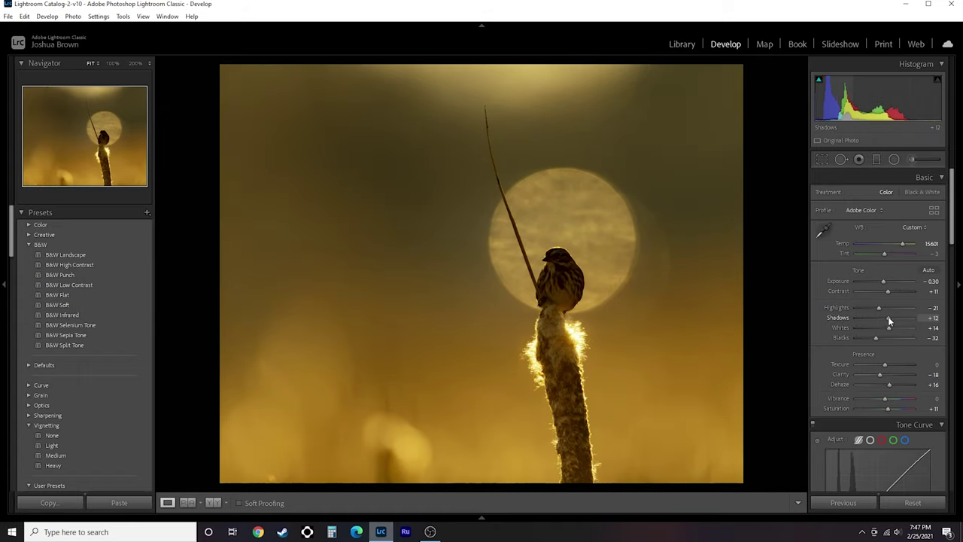
{"action": "key", "text": "ctrl+z"}
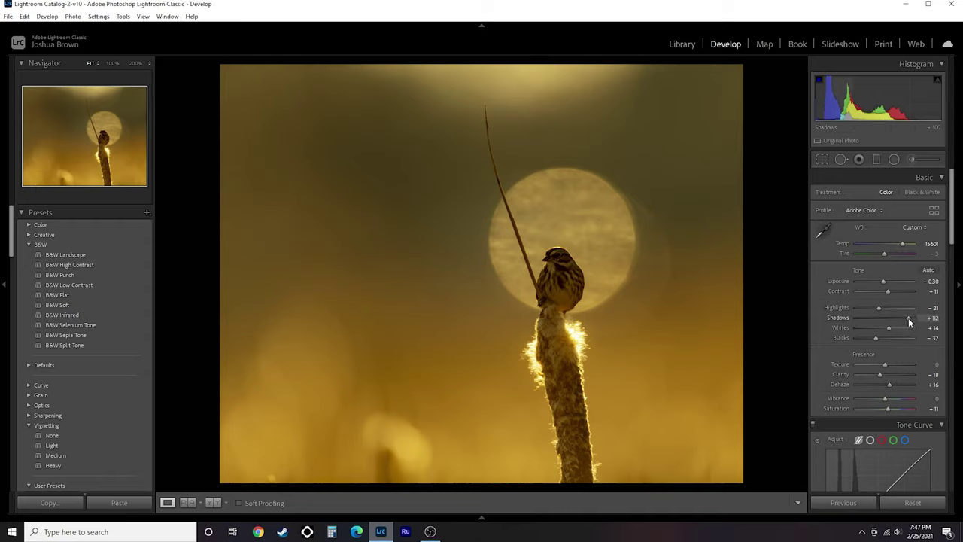
{"action": "left_click_drag", "start_coordinate": [910, 321], "coordinate": [885, 322]}
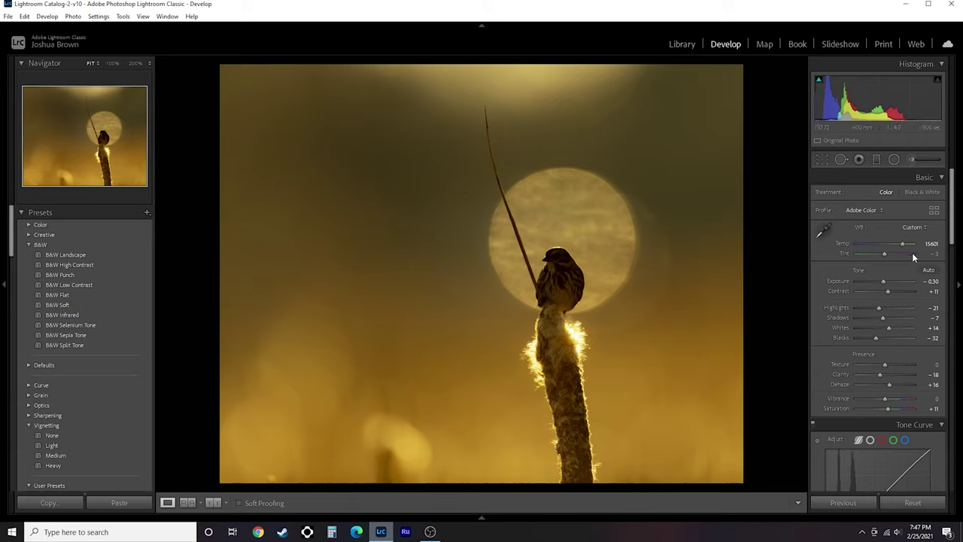
Step: Add an inverted radial filter centred on the sparrow with +0.30 Exposure and show its mask
{"action": "left_click", "coordinate": [894, 159]}
{"action": "left_click_drag", "start_coordinate": [549, 256], "coordinate": [595, 302]}
{"action": "left_click", "coordinate": [880, 198]}
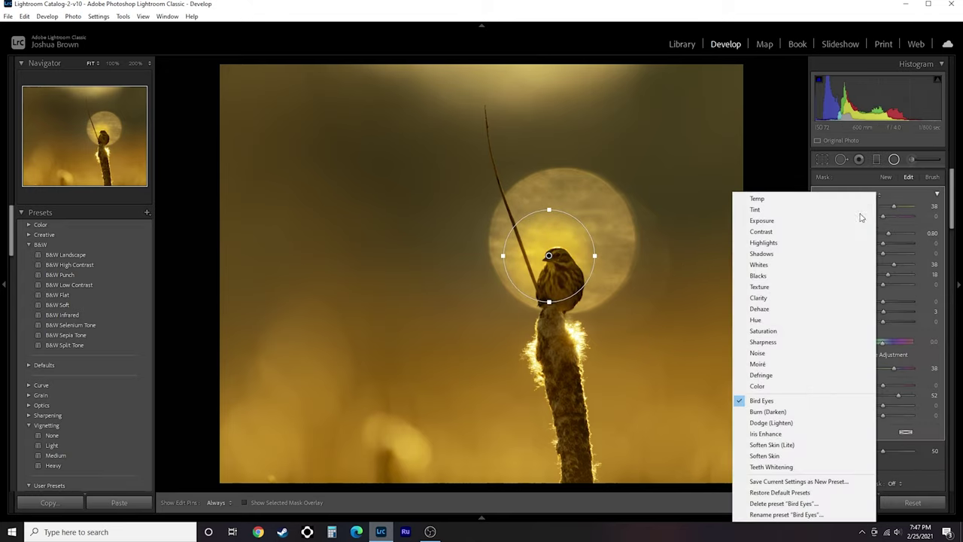
{"action": "left_click", "coordinate": [798, 220]}
{"action": "left_click_drag", "start_coordinate": [550, 255], "coordinate": [559, 275]}
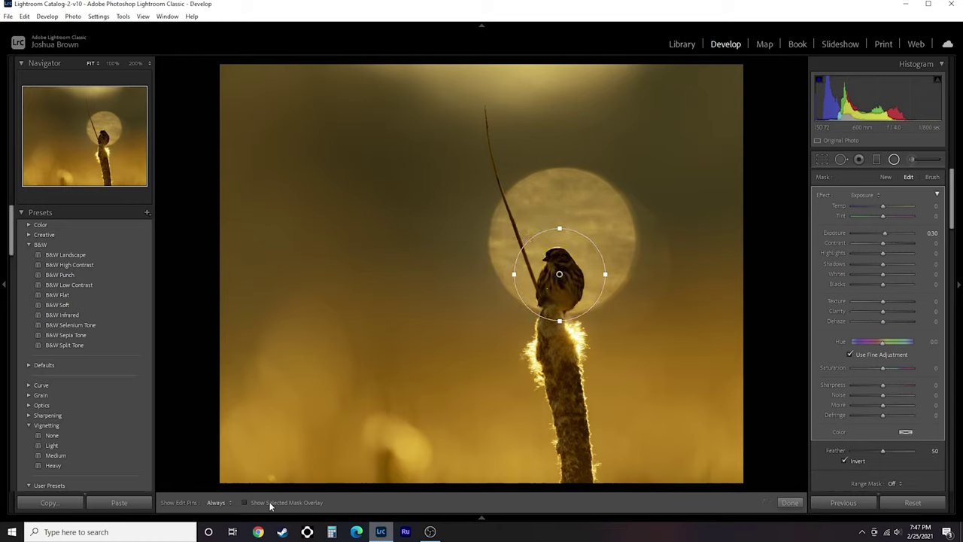
{"action": "left_click", "coordinate": [245, 502]}
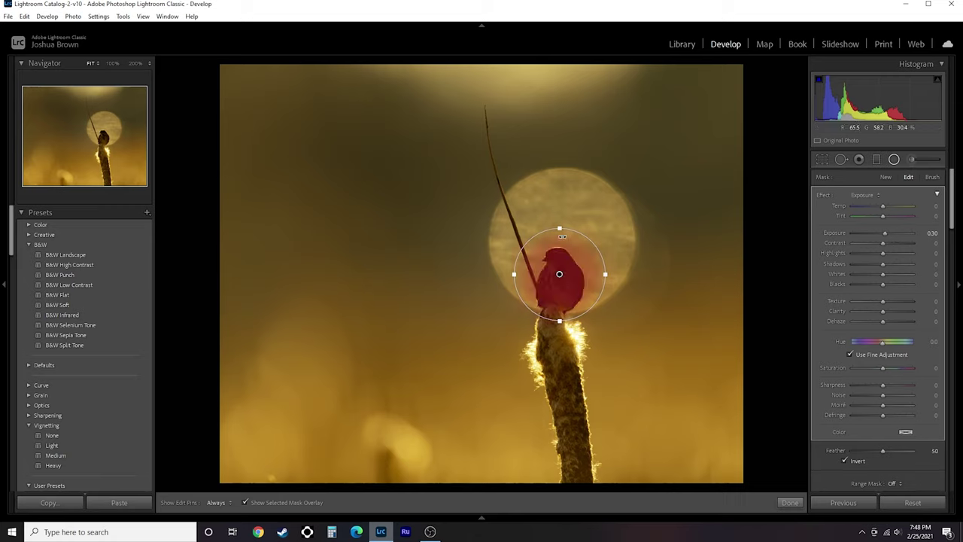
Step: Hide the mask overlay and limit the radial filter to a Luminance range of 0/40, Smoothness 42
{"action": "left_click", "coordinate": [244, 503]}
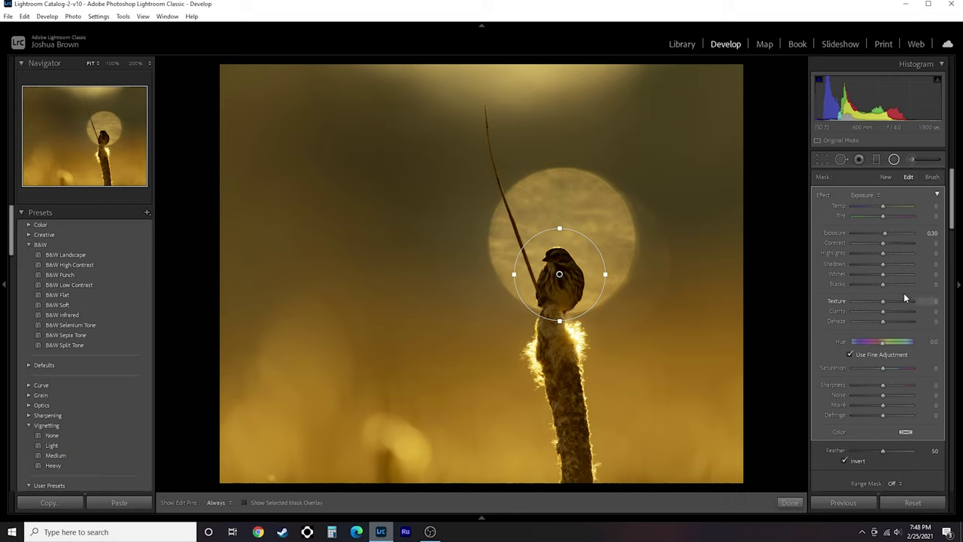
{"action": "scroll", "coordinate": [918, 305], "scroll_direction": "down", "scroll_amount": 5}
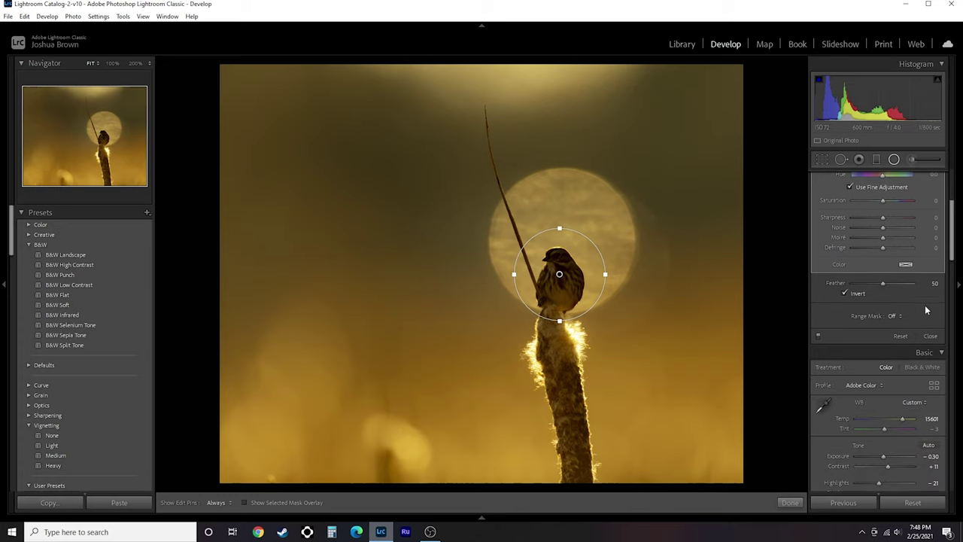
{"action": "left_click", "coordinate": [896, 317]}
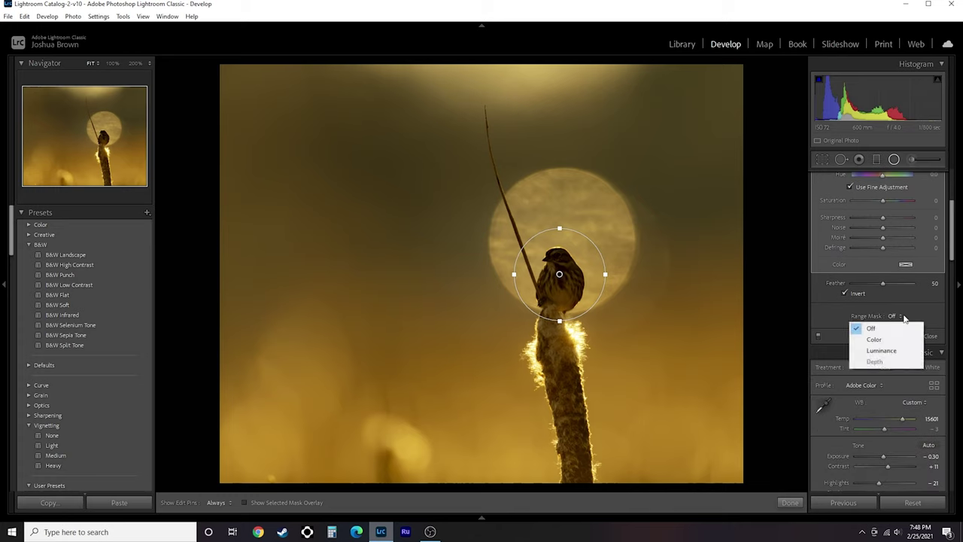
{"action": "left_click", "coordinate": [880, 351]}
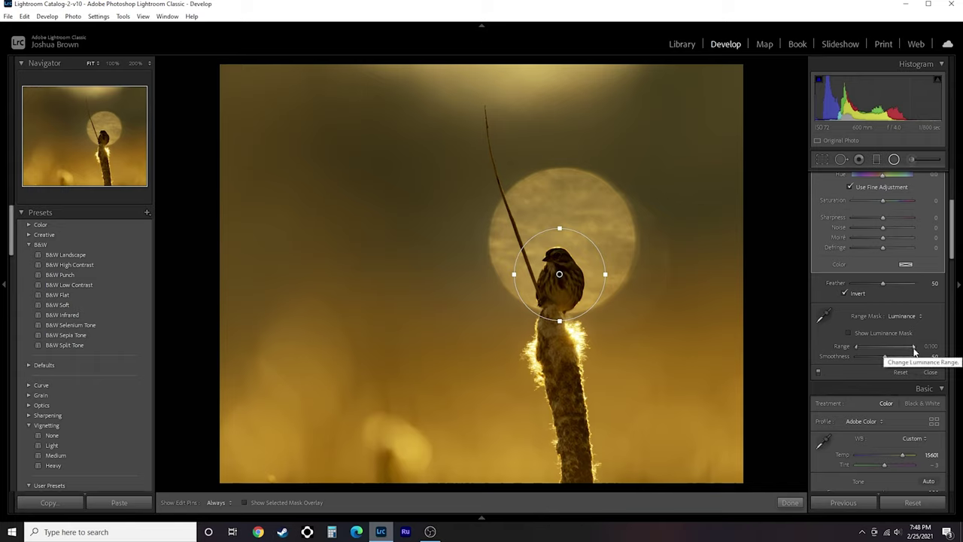
{"action": "left_click_drag", "start_coordinate": [914, 349], "coordinate": [879, 347]}
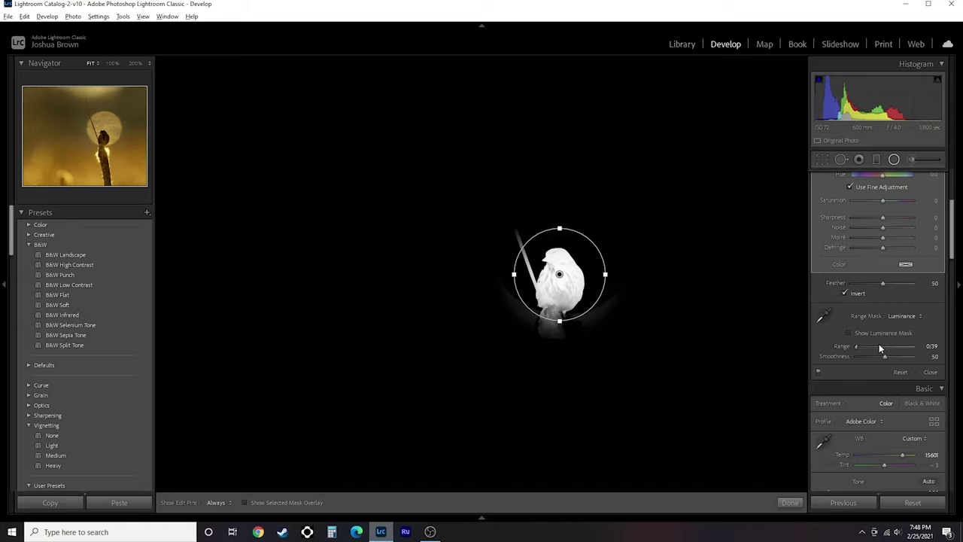
{"action": "mouse_move", "coordinate": [880, 347]}
{"action": "left_mouse_down"}
{"action": "mouse_move", "coordinate": [886, 355]}
{"action": "mouse_move", "coordinate": [874, 355]}
{"action": "mouse_move", "coordinate": [883, 356]}
{"action": "left_mouse_up"}
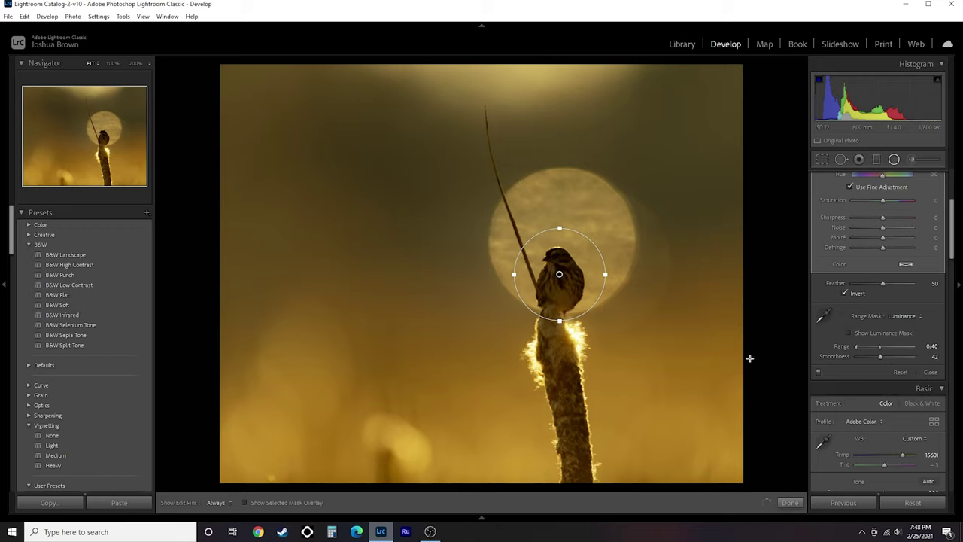
{"action": "left_click_drag", "start_coordinate": [953, 256], "coordinate": [953, 221]}
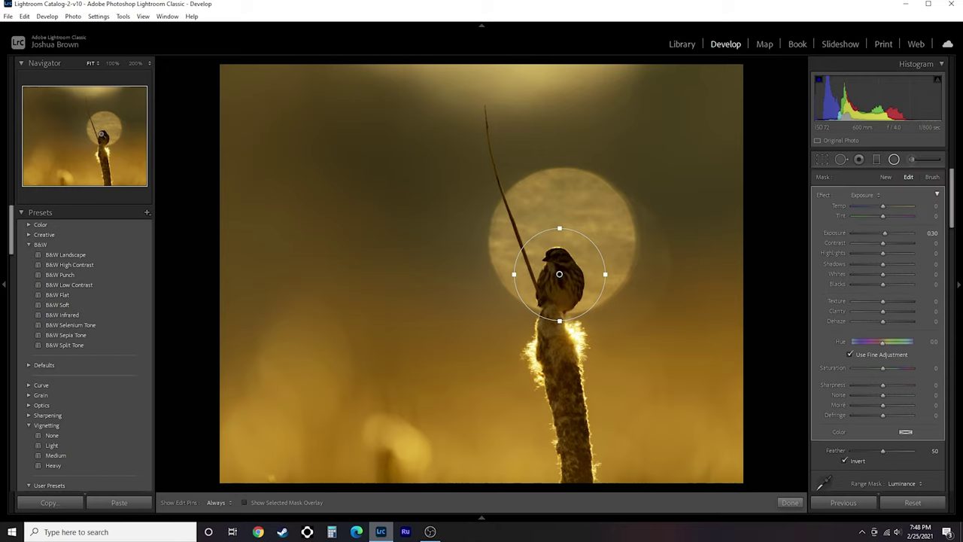
Step: At 100% zoom, give the bird's radial filter Shadows 56 and Exposure 0.37, then fit the view and finish
{"action": "left_click", "coordinate": [101, 134]}
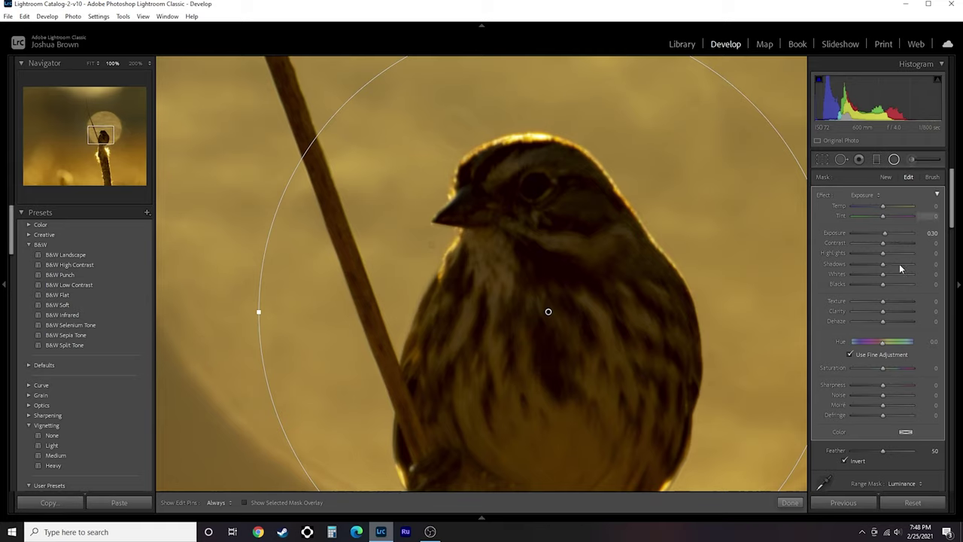
{"action": "left_click_drag", "start_coordinate": [884, 267], "coordinate": [902, 267]}
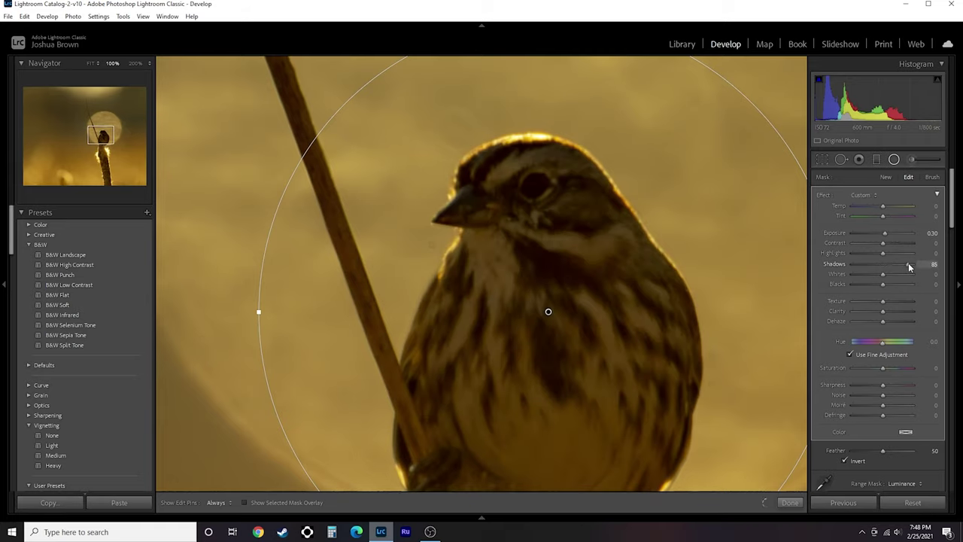
{"action": "left_click_drag", "start_coordinate": [886, 232], "coordinate": [889, 233]}
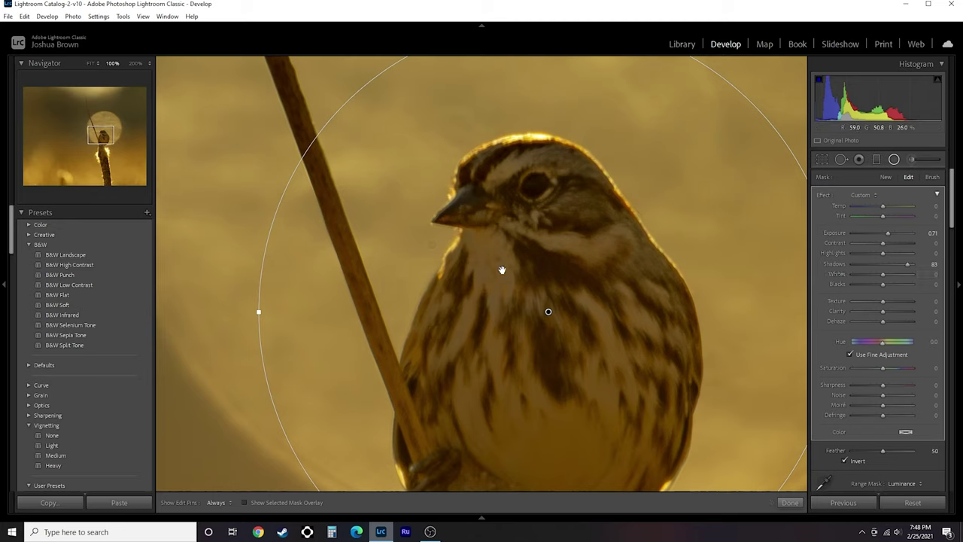
{"action": "left_click_drag", "start_coordinate": [906, 264], "coordinate": [885, 236]}
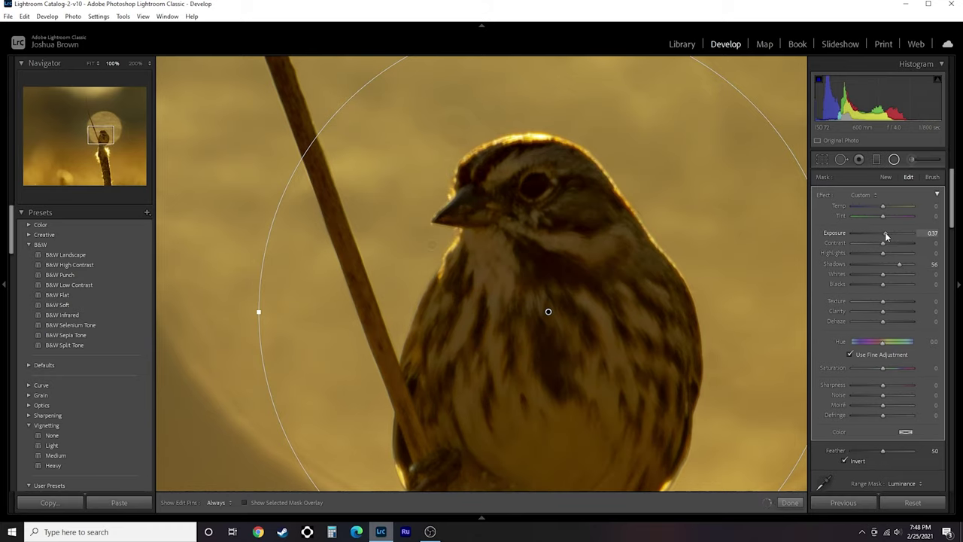
{"action": "left_click", "coordinate": [91, 63]}
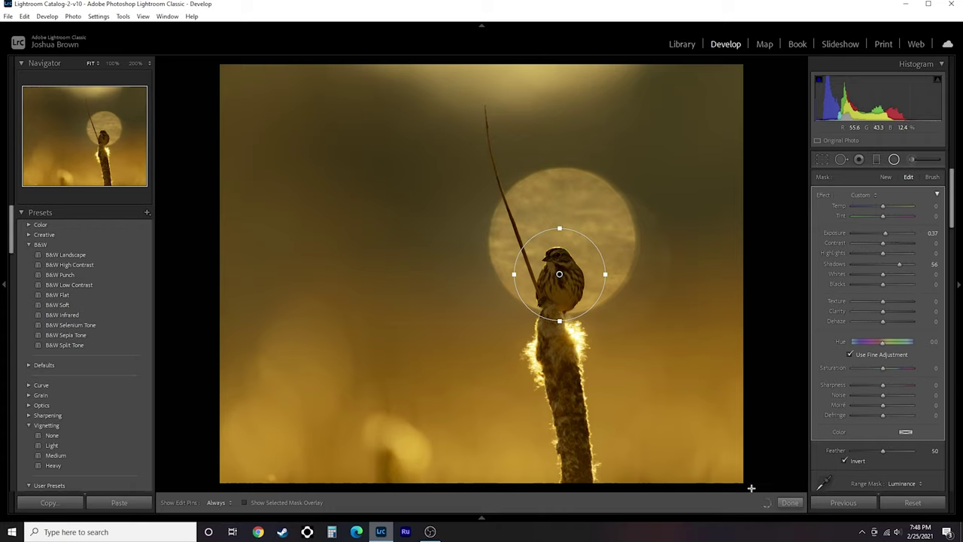
{"action": "left_click", "coordinate": [790, 503]}
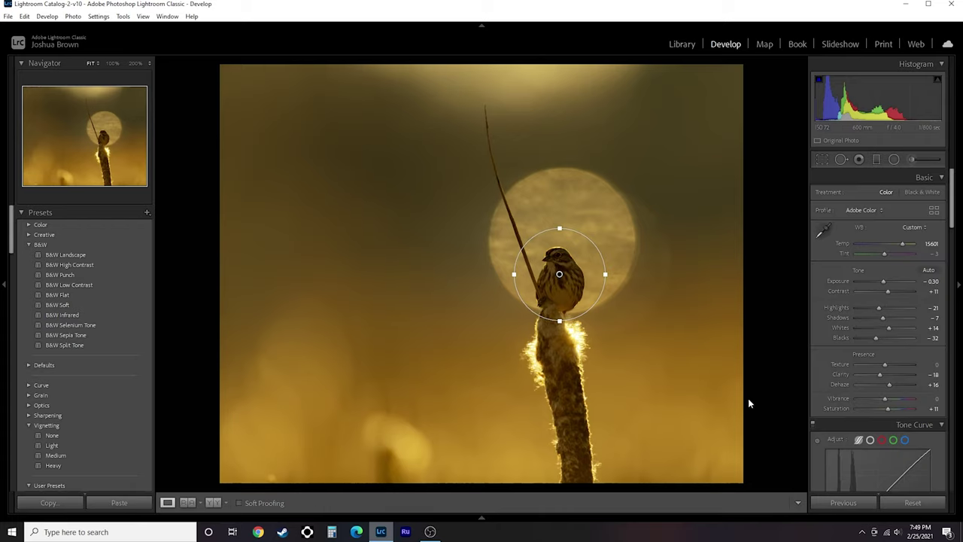